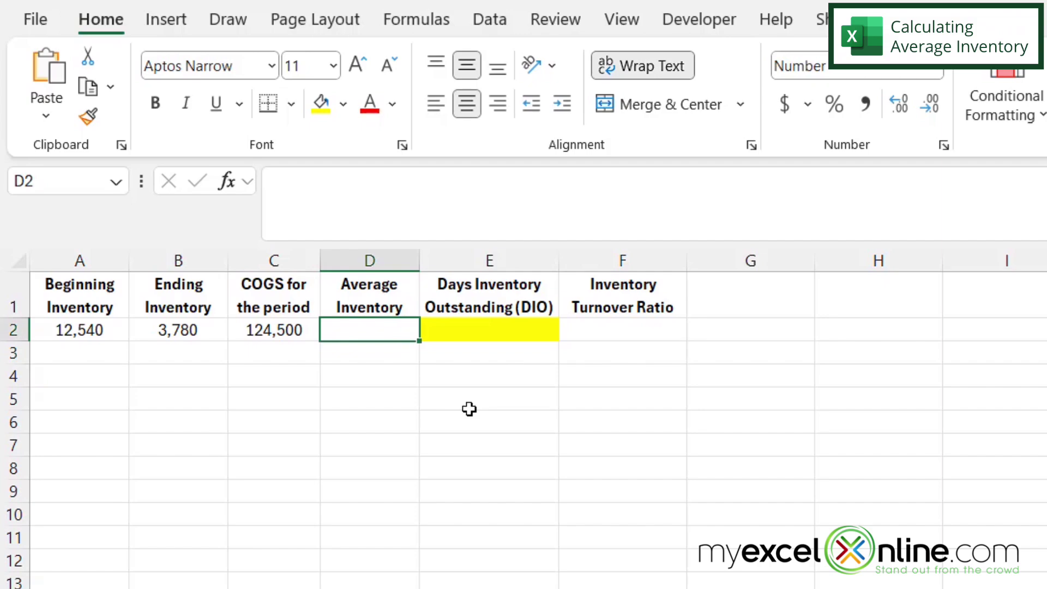
text(=)
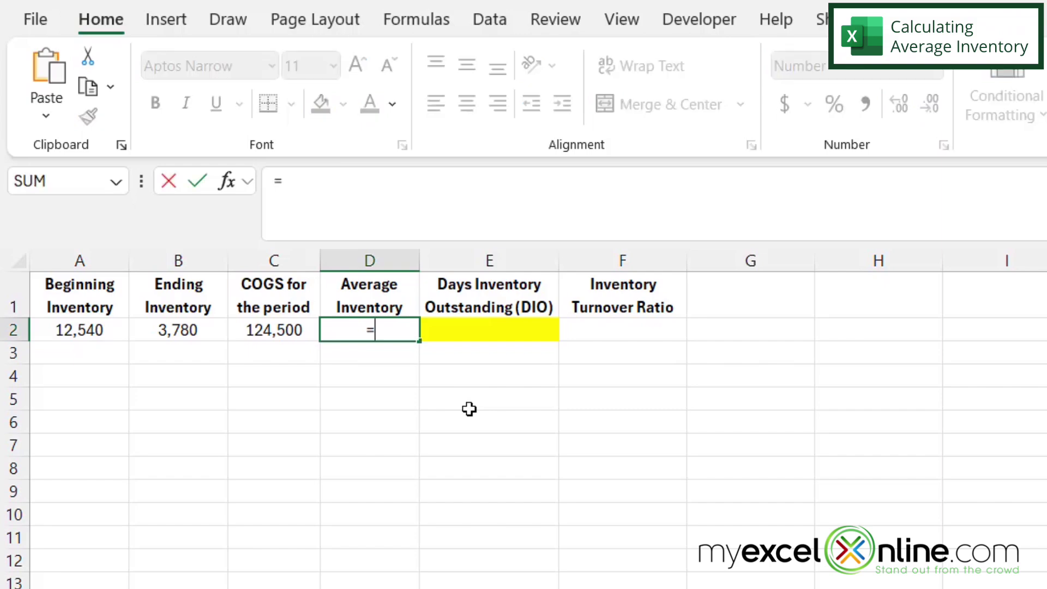
text(average()
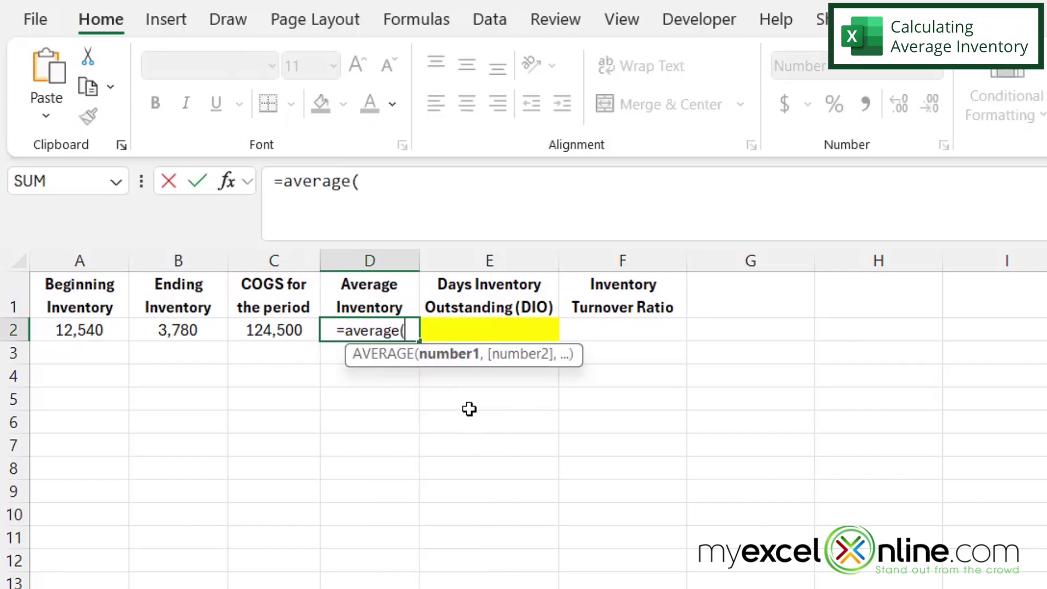
- Enter =AVERAGE(A2:B2) in D2 to average beginning and ending inventory, giving 8,160
click(64, 330)
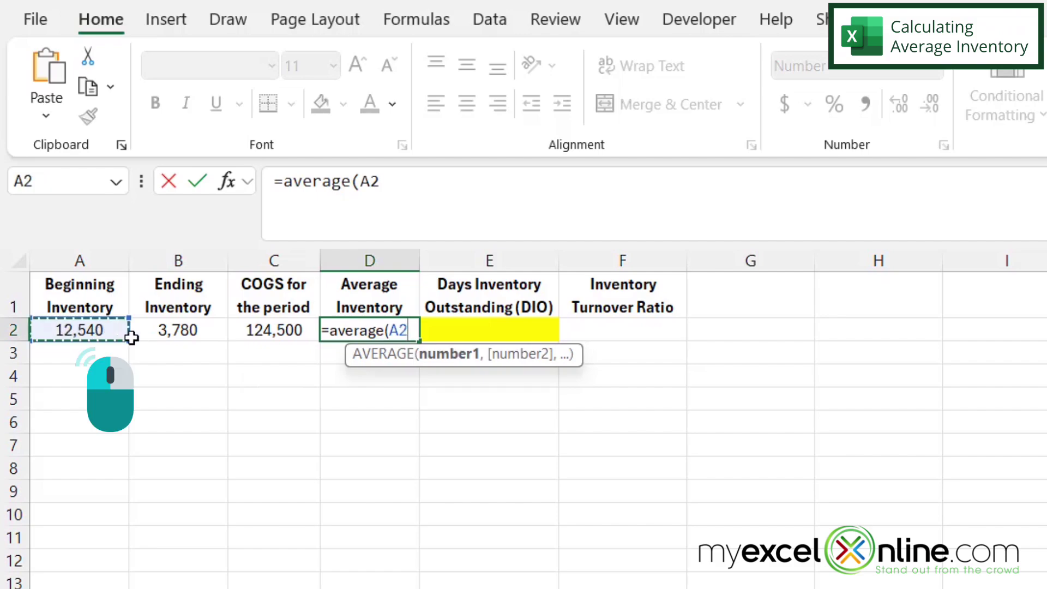
drag(64, 330, 147, 329)
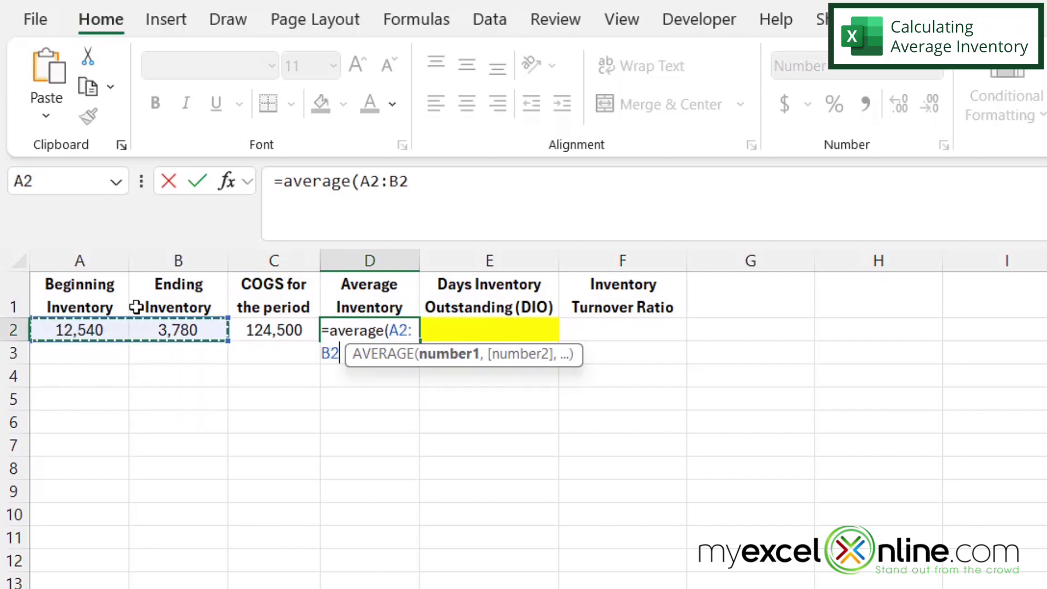
key(Return)
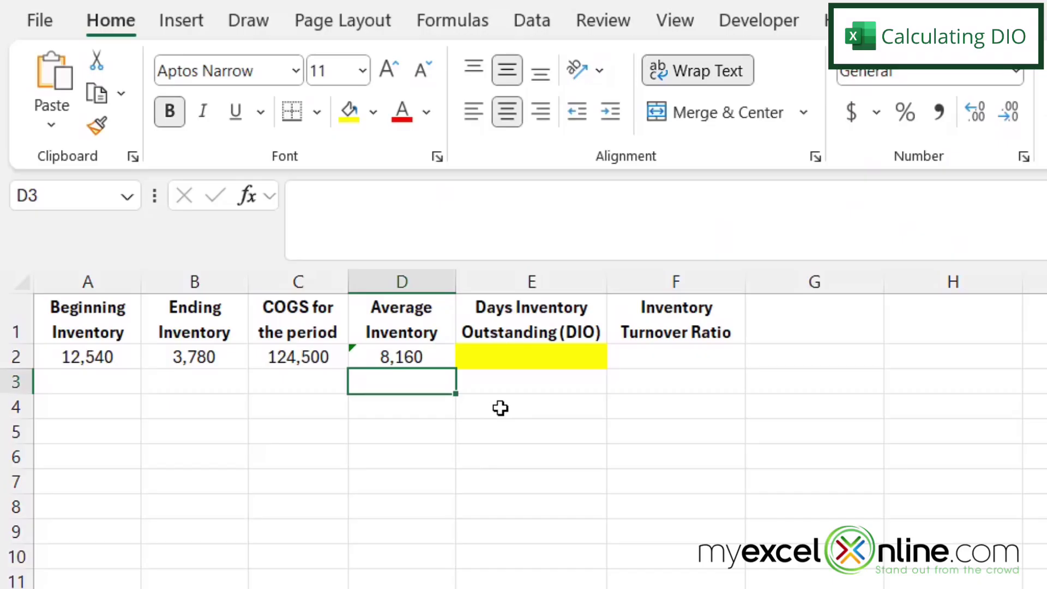
click(493, 358)
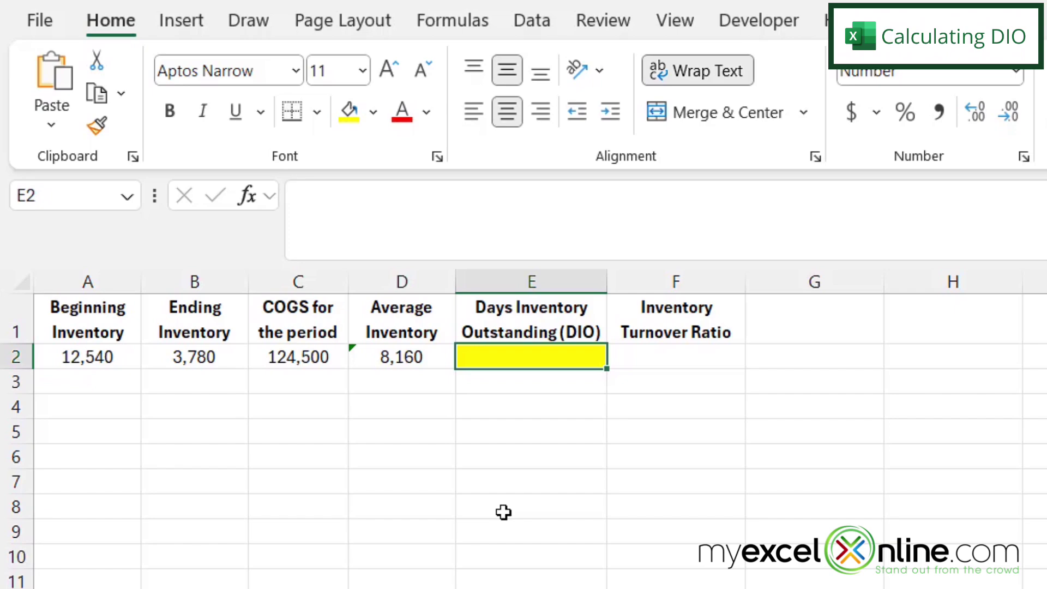
text(=)
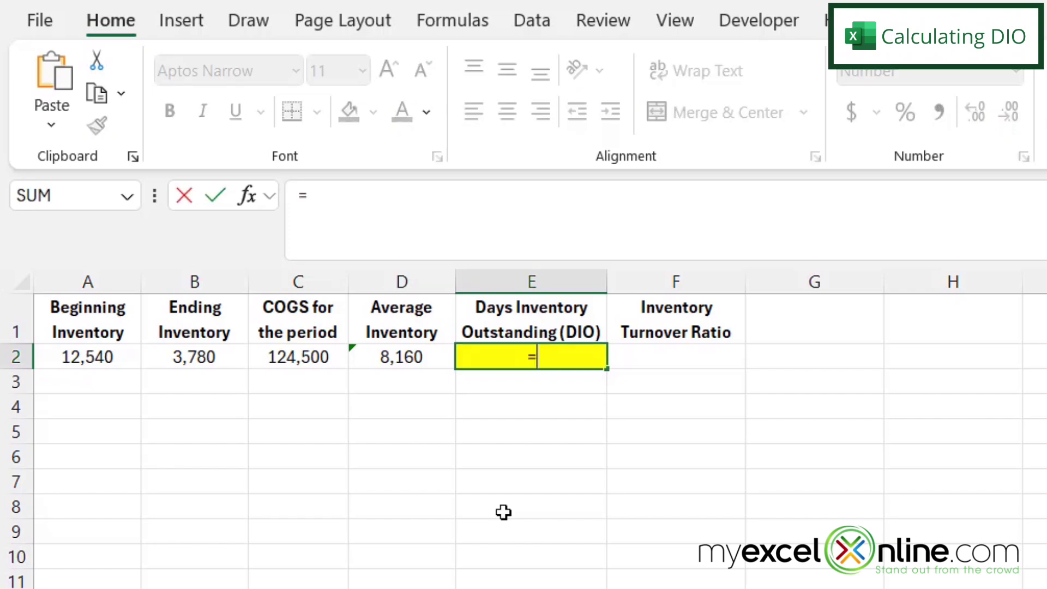
text(()
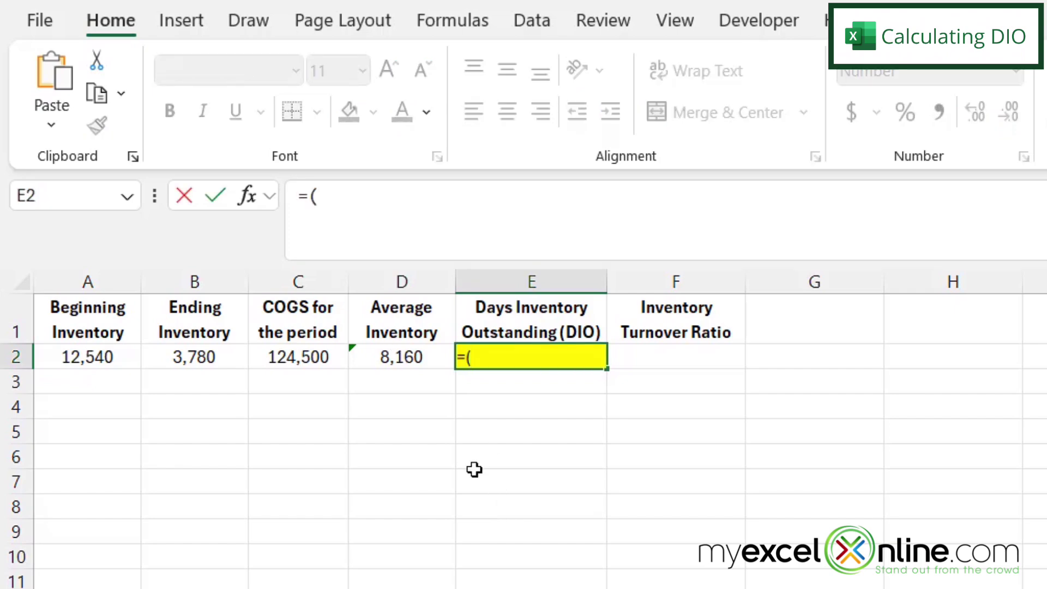
- Enter =(D2/C2)*365 in E2 so Days Inventory Outstanding shows 24
click(391, 364)
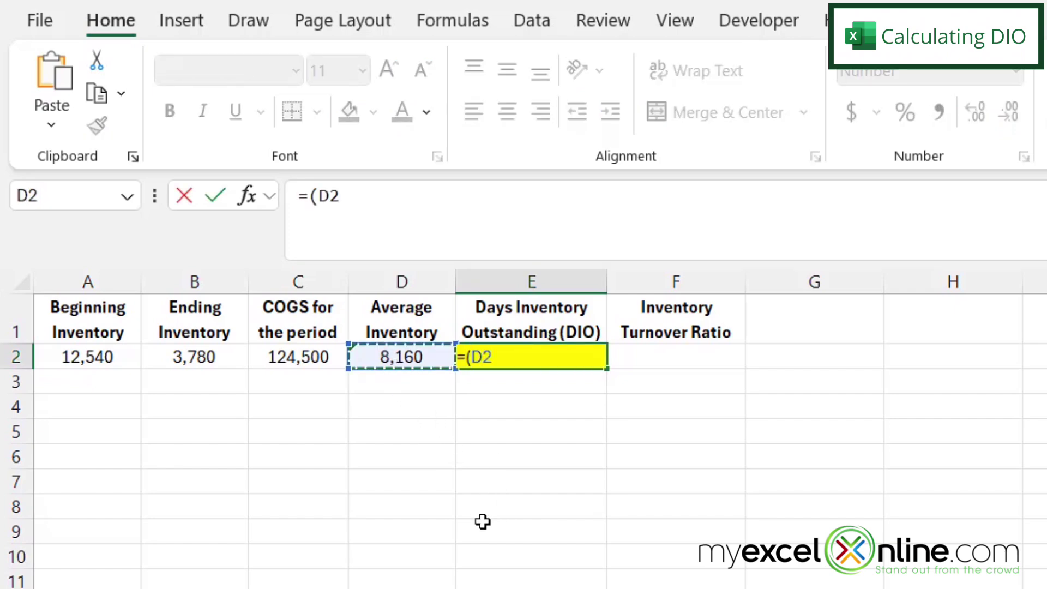
text(/)
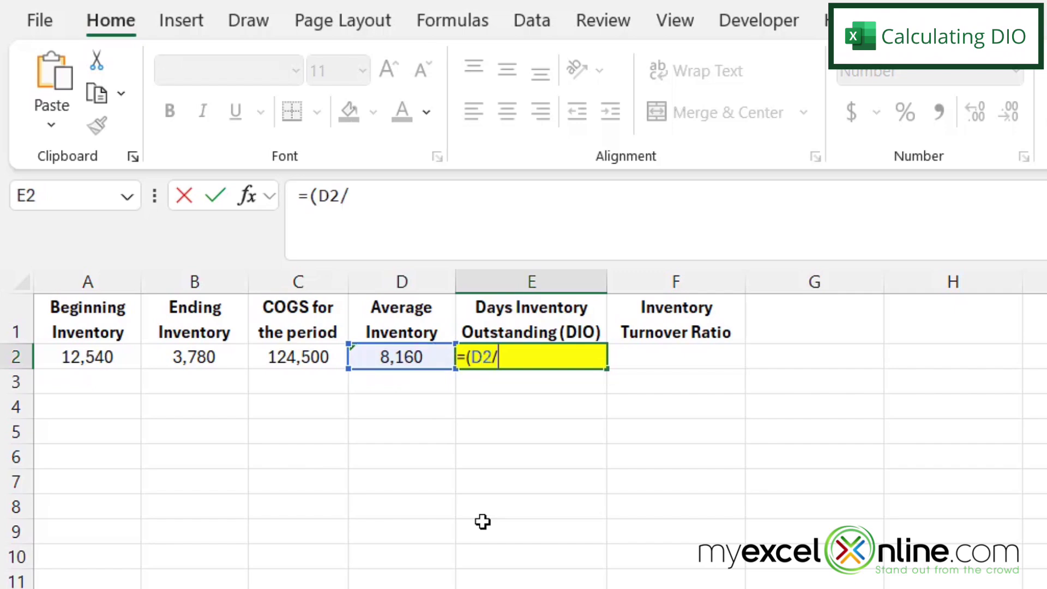
click(279, 358)
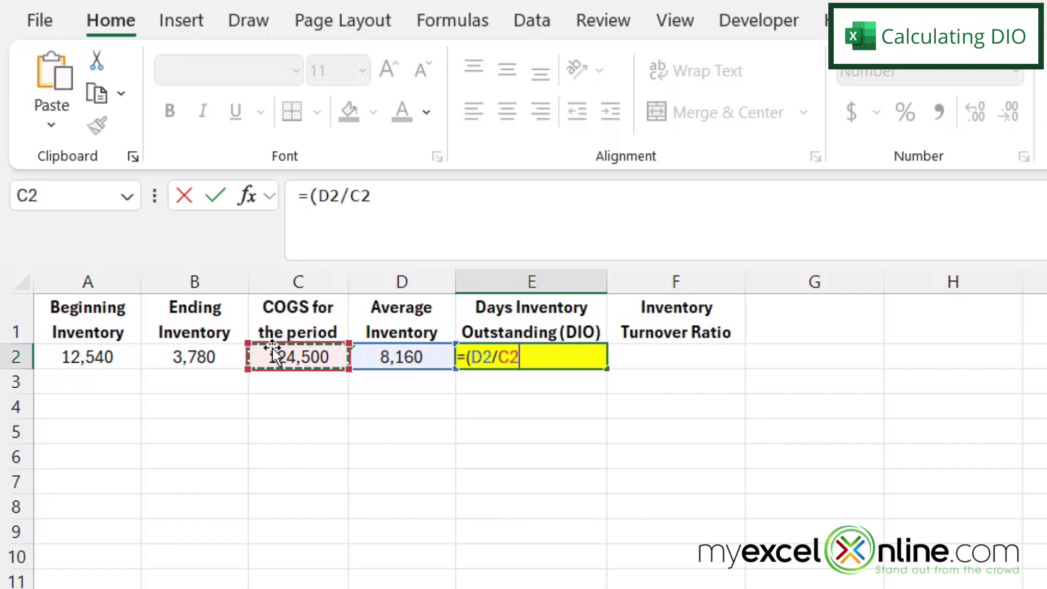
text())
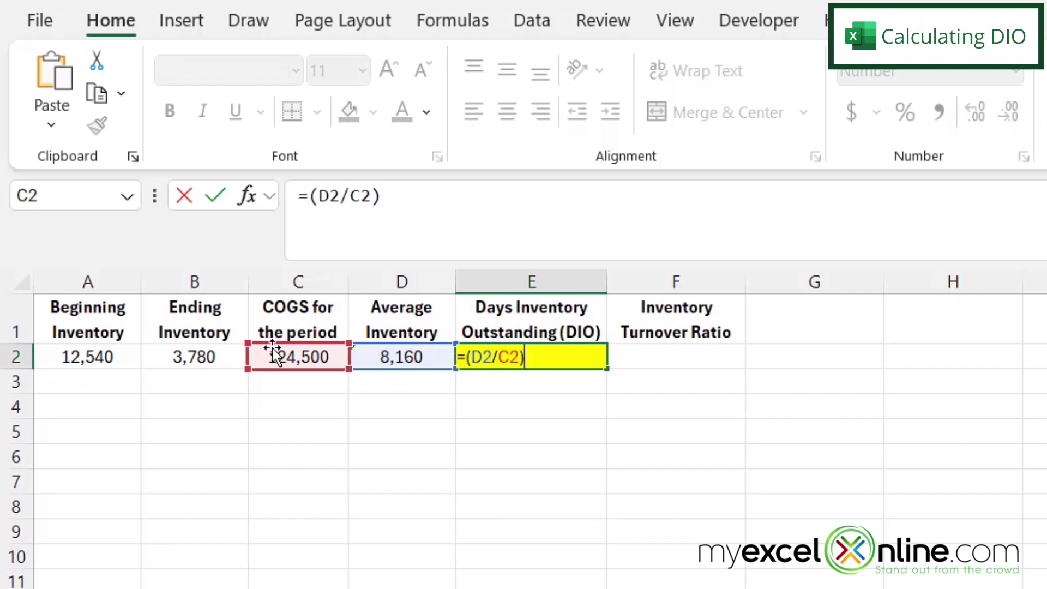
text(*3)
text(65)
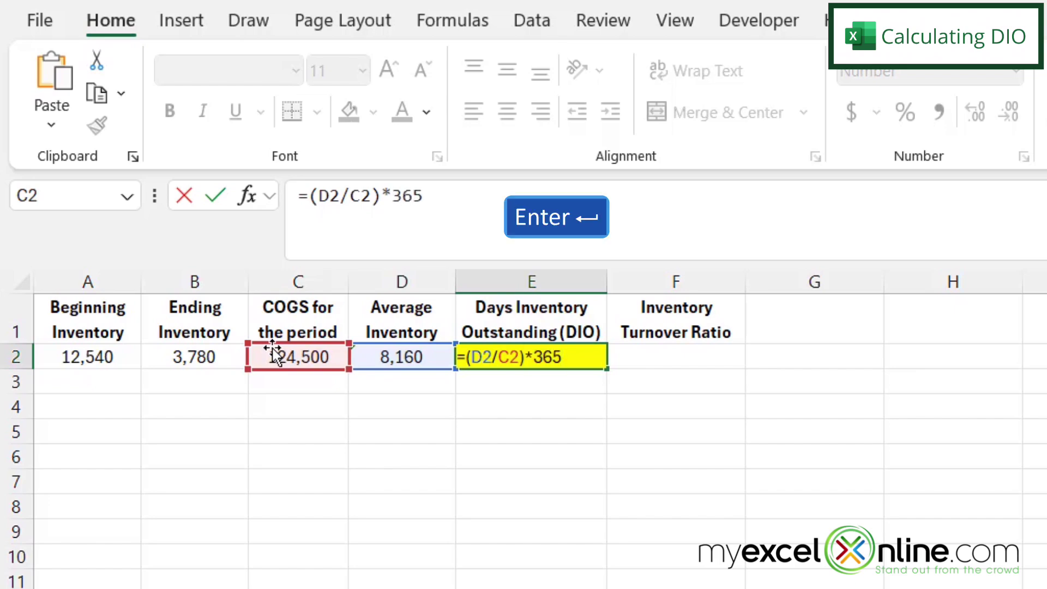
key(Return)
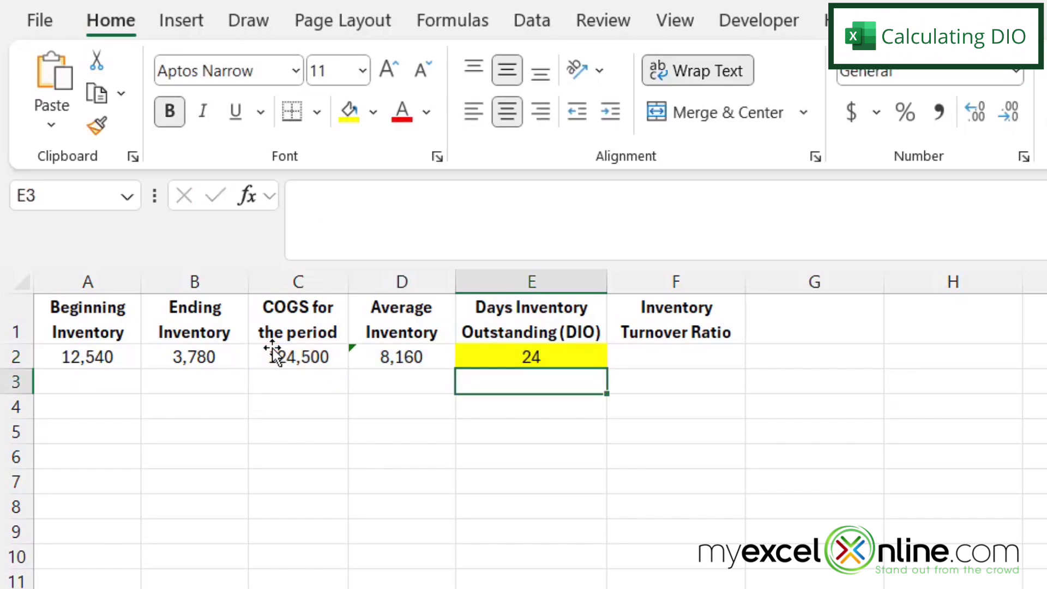